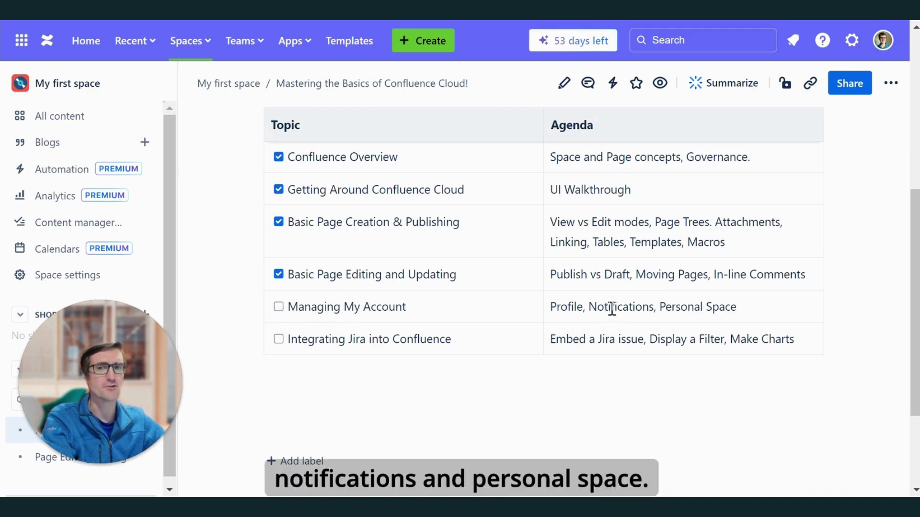
Check off 'Managing My Account' in the agenda table's Topic column
left_click(278, 307)
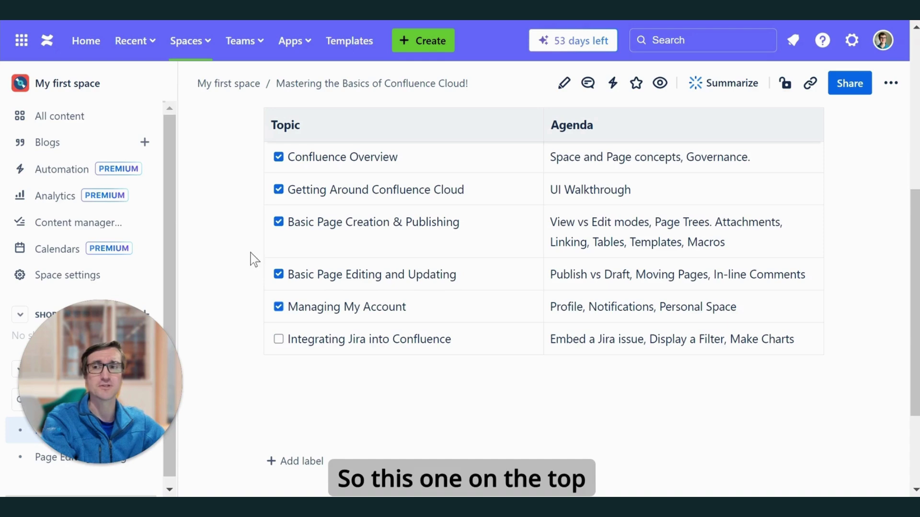
Go to your personal space's Overview page and glance at the Spaces list
left_click(882, 45)
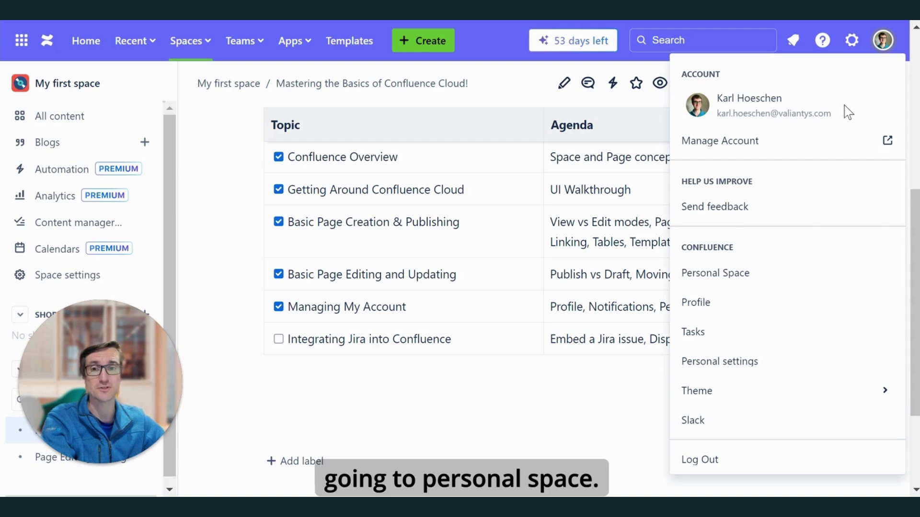
left_click(781, 283)
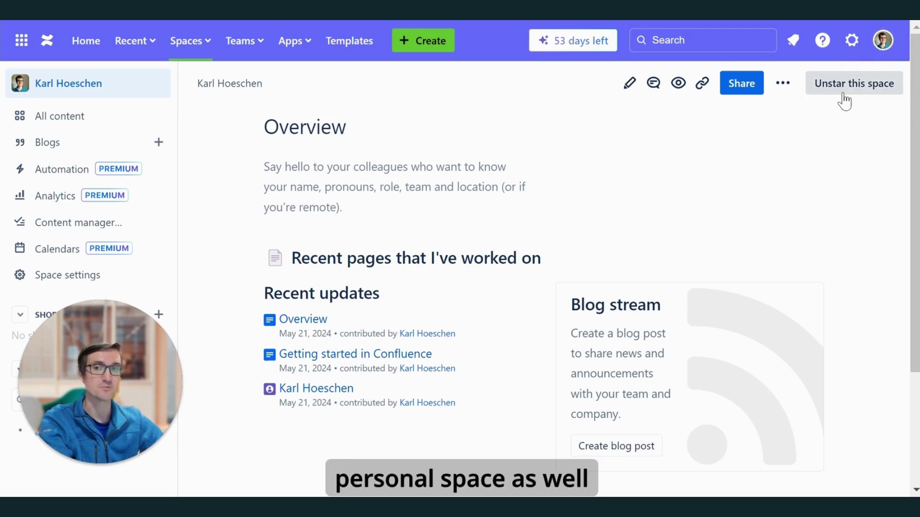
left_click(199, 41)
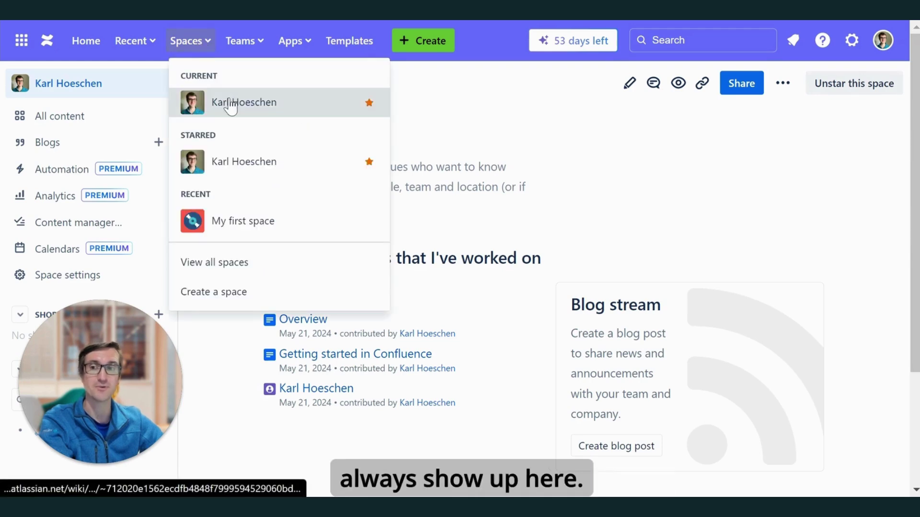
left_click(761, 145)
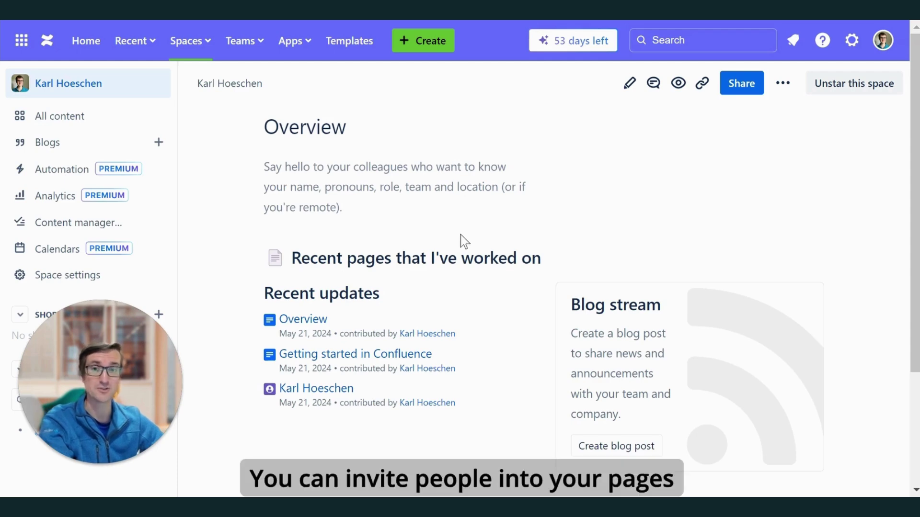
Look over the Overview page's more-actions menu, then reopen the account menu
left_click(791, 89)
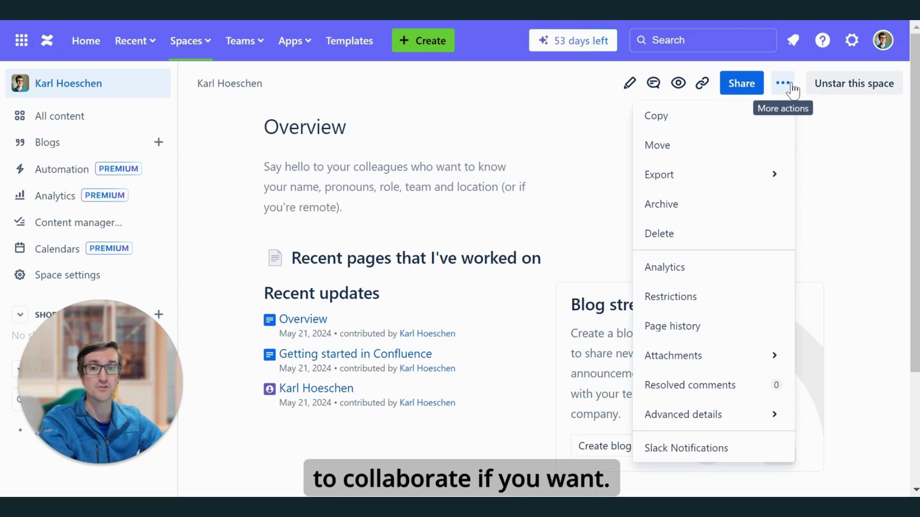
left_click(857, 142)
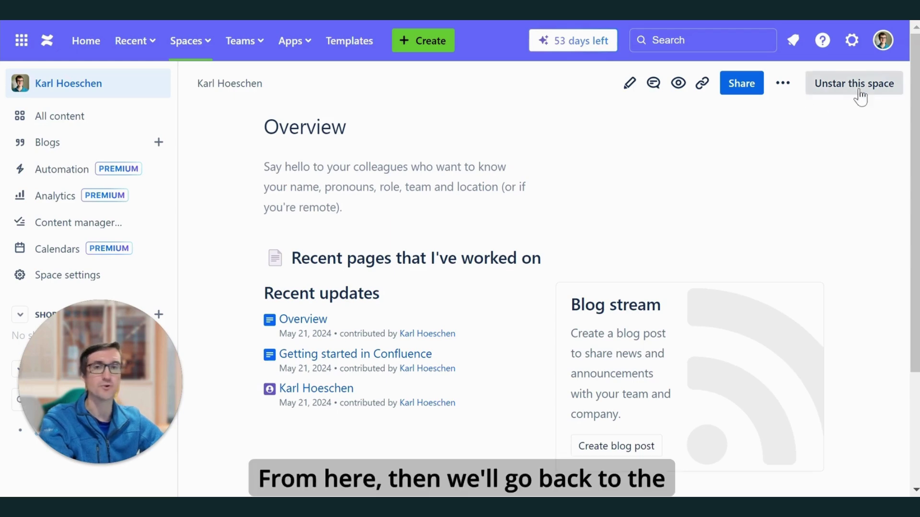
left_click(880, 46)
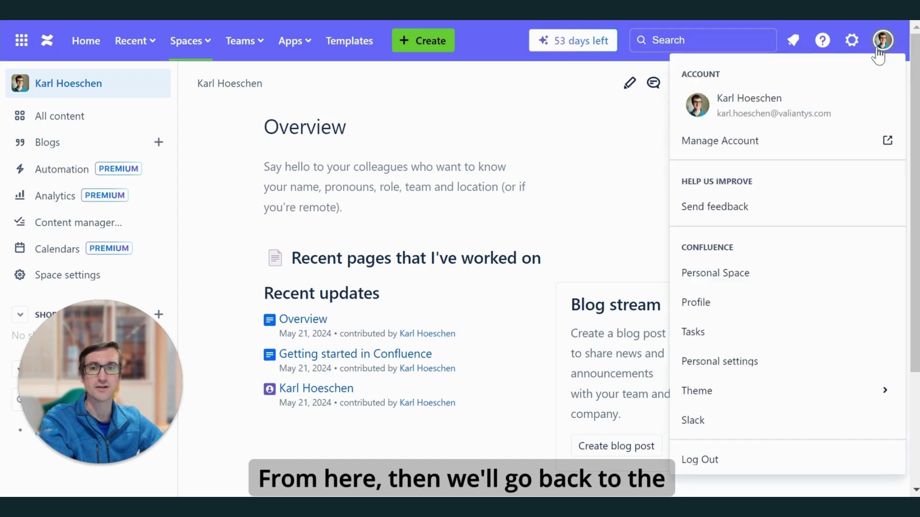
Open your profile page and review its about details, recent work and Jira projects
left_click(786, 305)
scroll(501, 261, "down", 3)
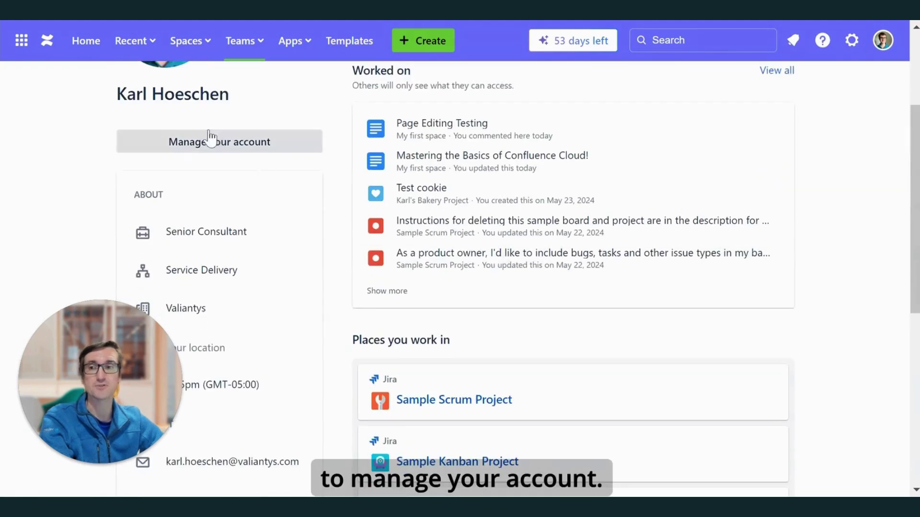
scroll(201, 178, "down", 2)
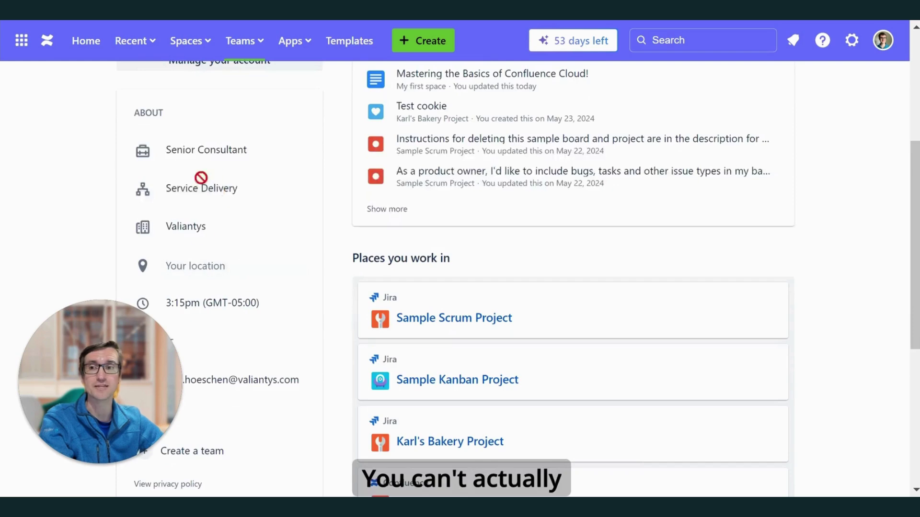
scroll(232, 359, "down", 5)
scroll(222, 196, "up", 7)
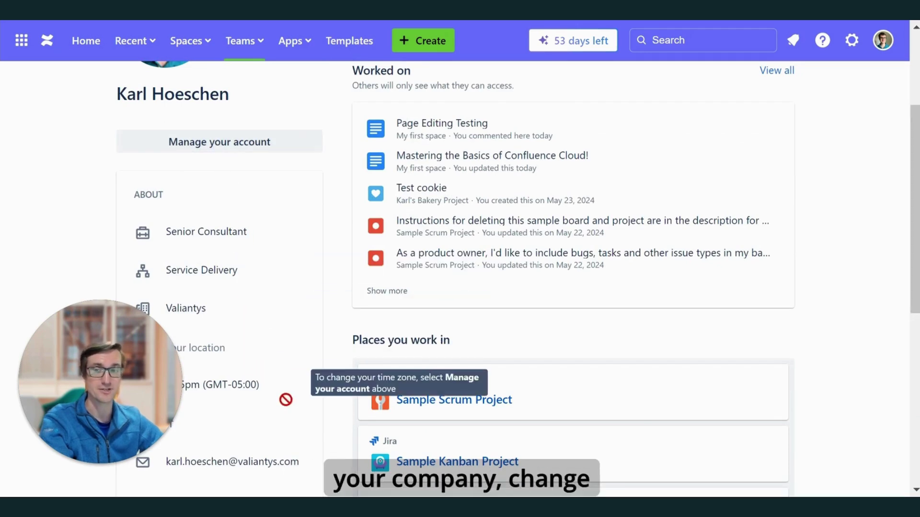
scroll(267, 434, "down", 2)
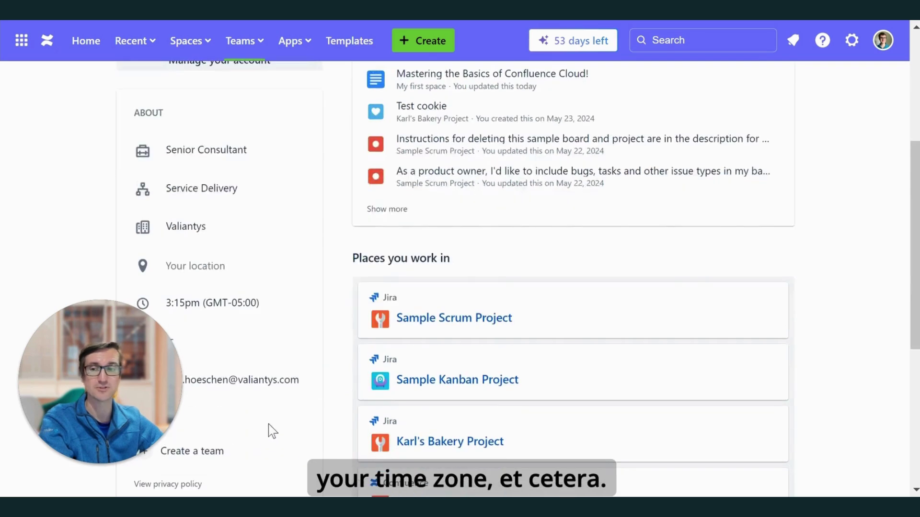
scroll(268, 427, "up", 5)
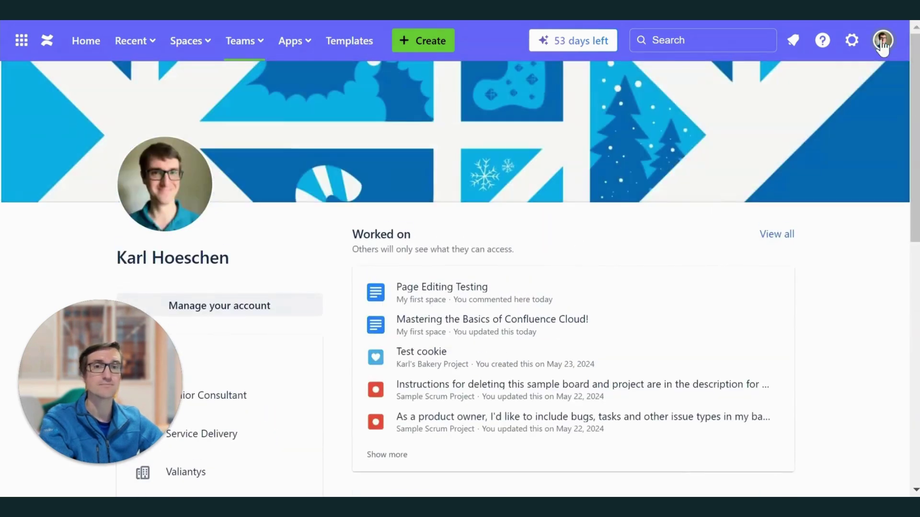
left_click(883, 40)
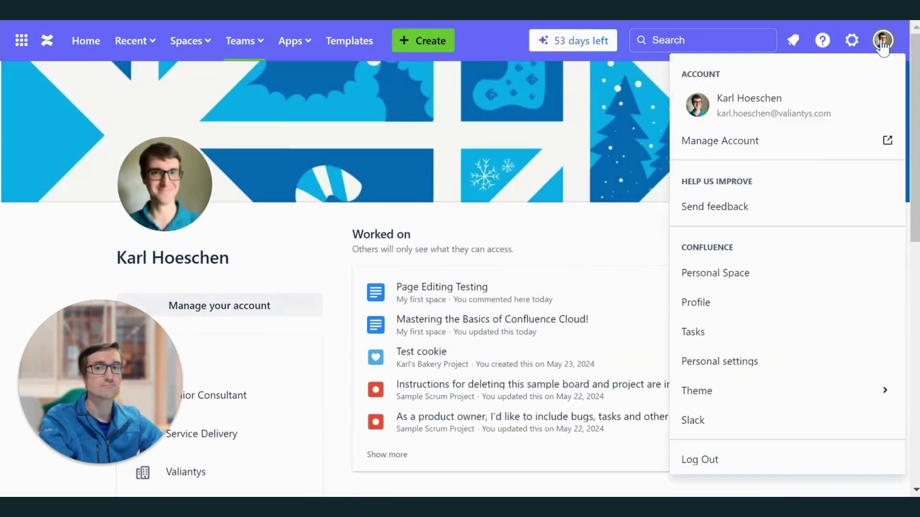
Show the Tasks page filtered to the 18 tasks created by you
left_click(743, 336)
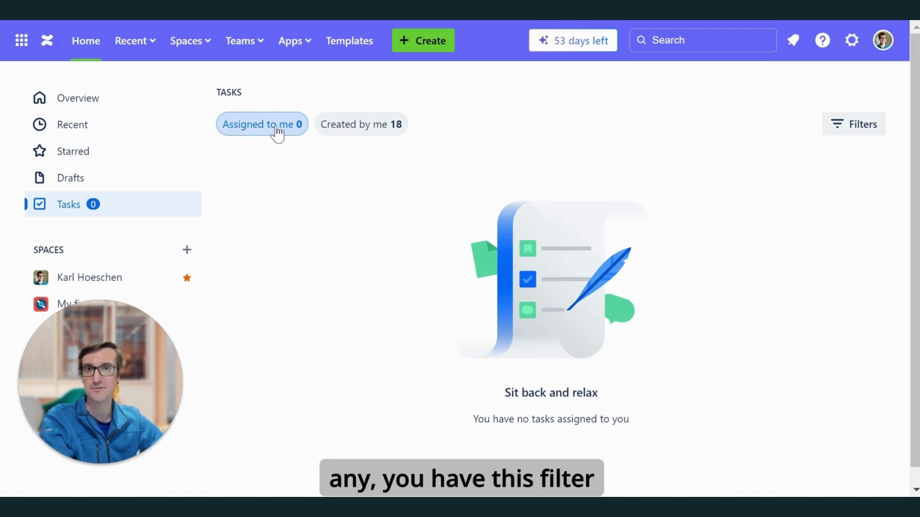
left_click(353, 128)
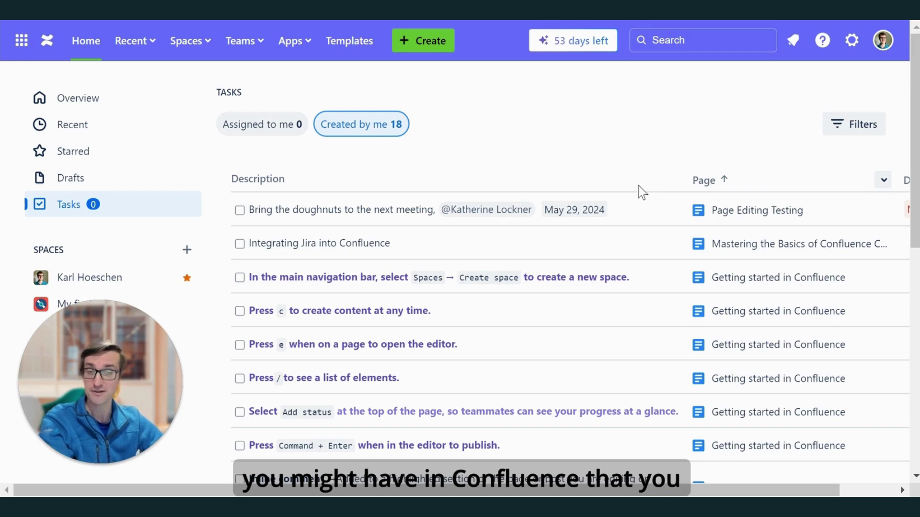
left_click(883, 41)
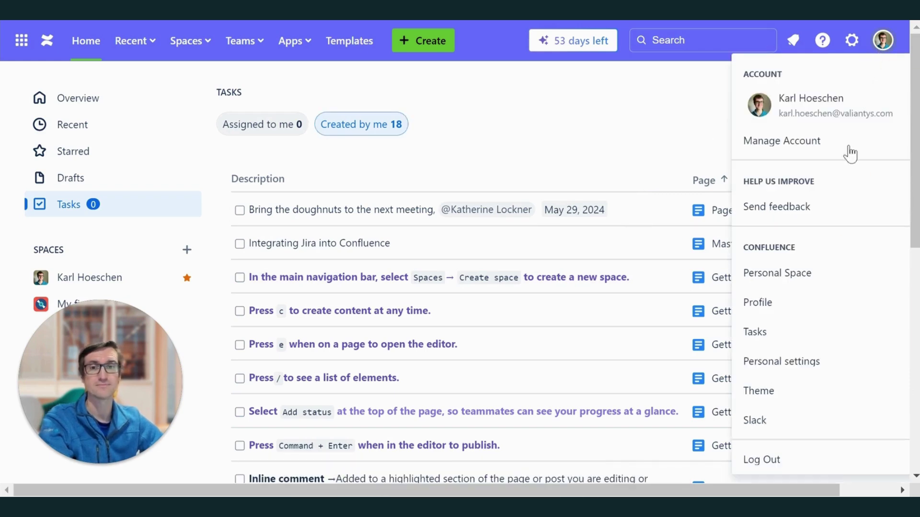
Open Personal settings, view the Password security page, and return to the settings
left_click(825, 364)
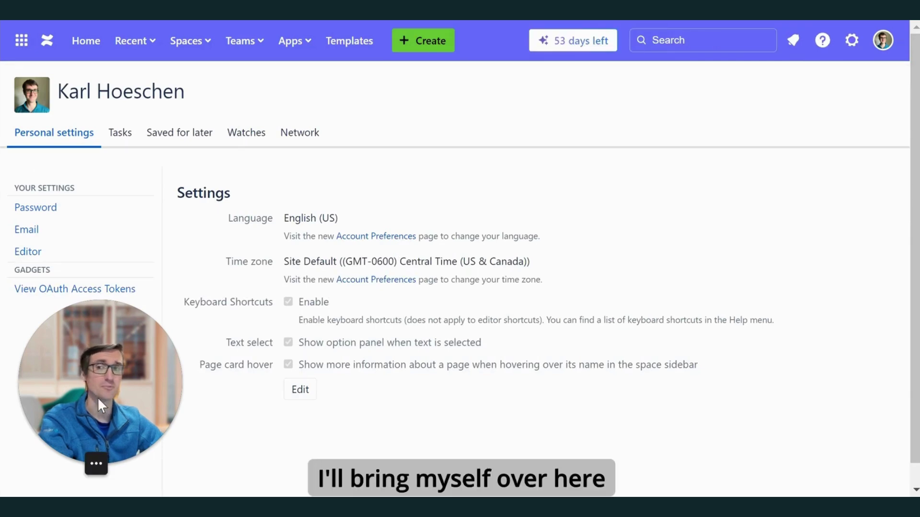
left_click_drag(97, 400, 835, 418)
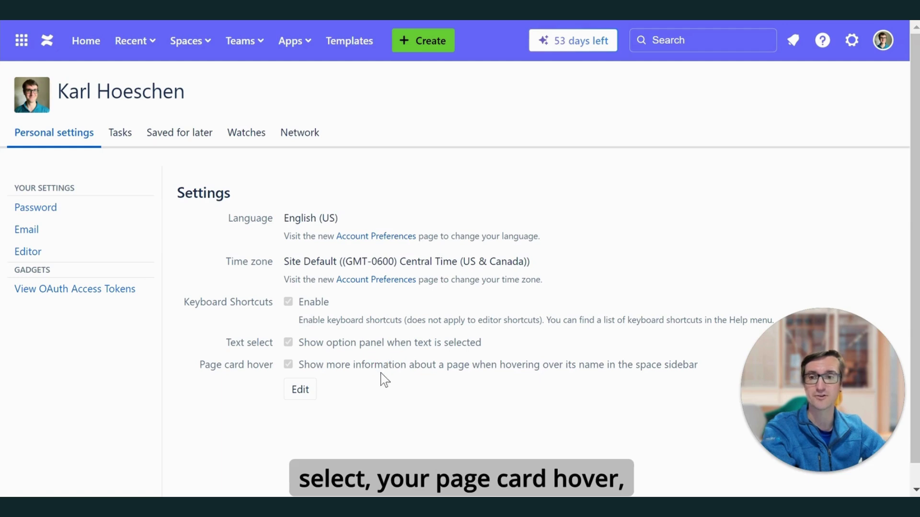
left_click(41, 212)
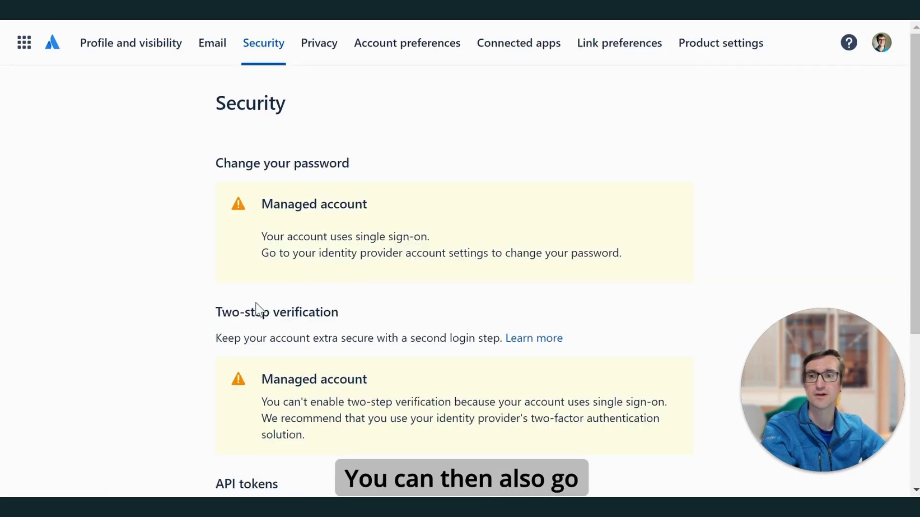
scroll(267, 312, "down", 3)
scroll(257, 285, "up", 3)
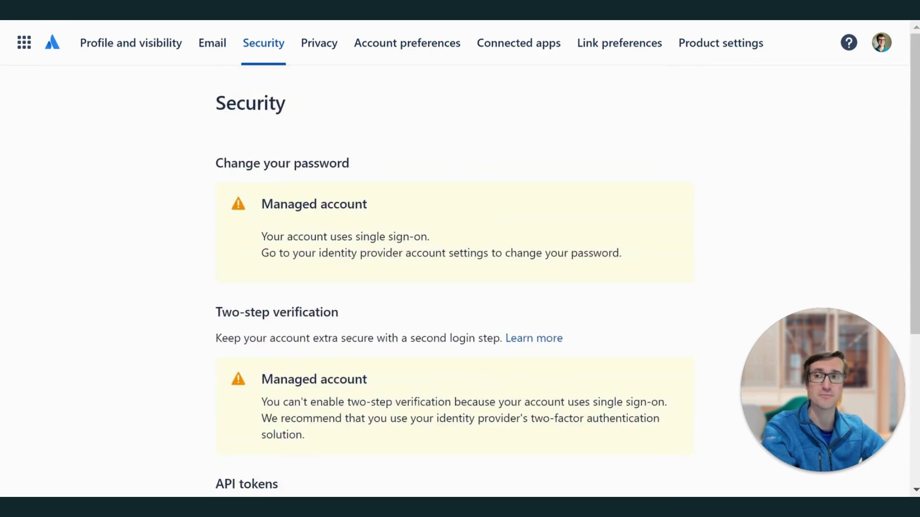
key("alt+Left")
left_click(60, 234)
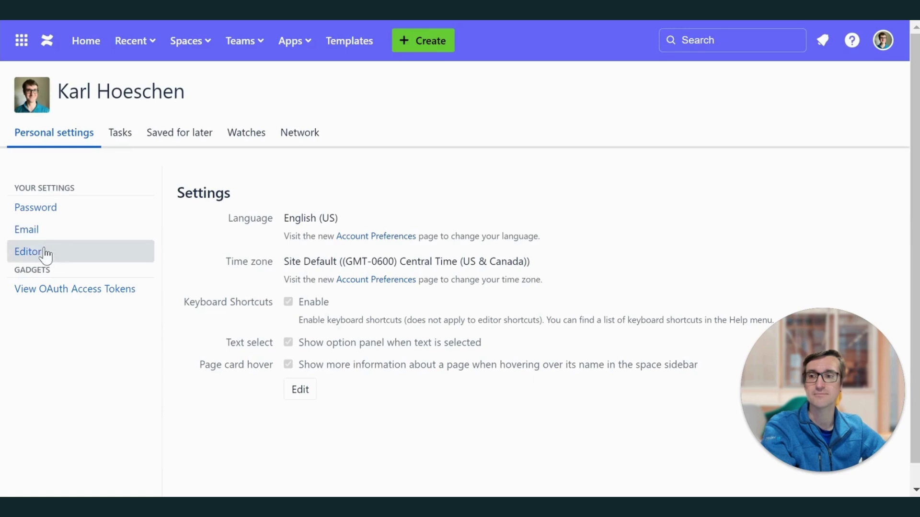
Review the email notification options, then view the Editor settings with all options unchecked
left_click(103, 219)
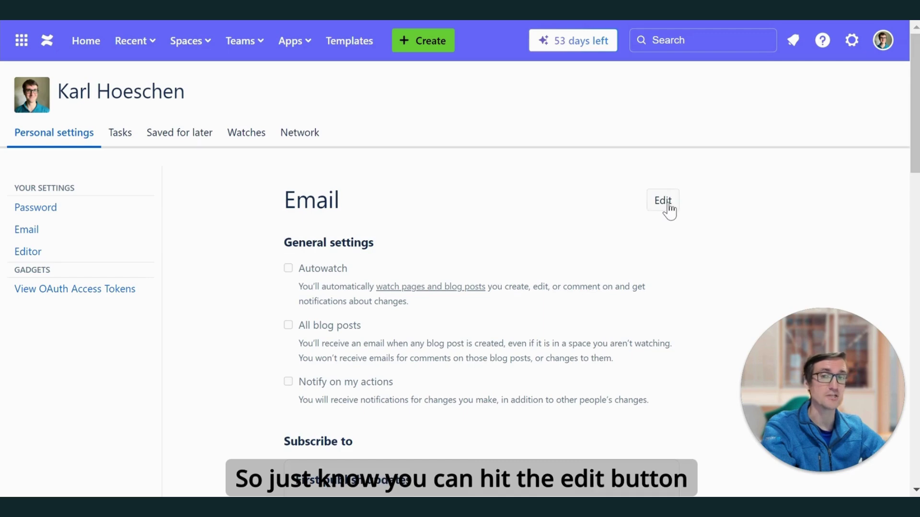
scroll(364, 279, "down", 15)
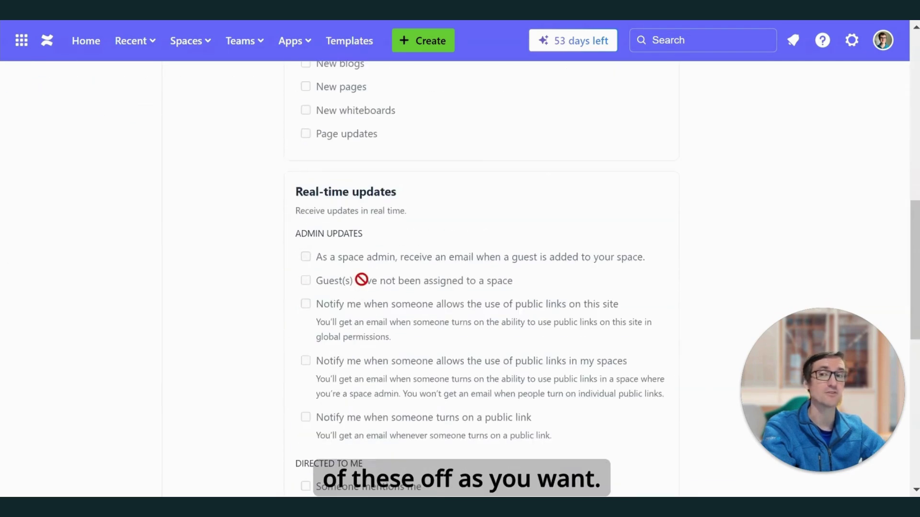
scroll(359, 277, "down", 3)
scroll(363, 318, "up", 5)
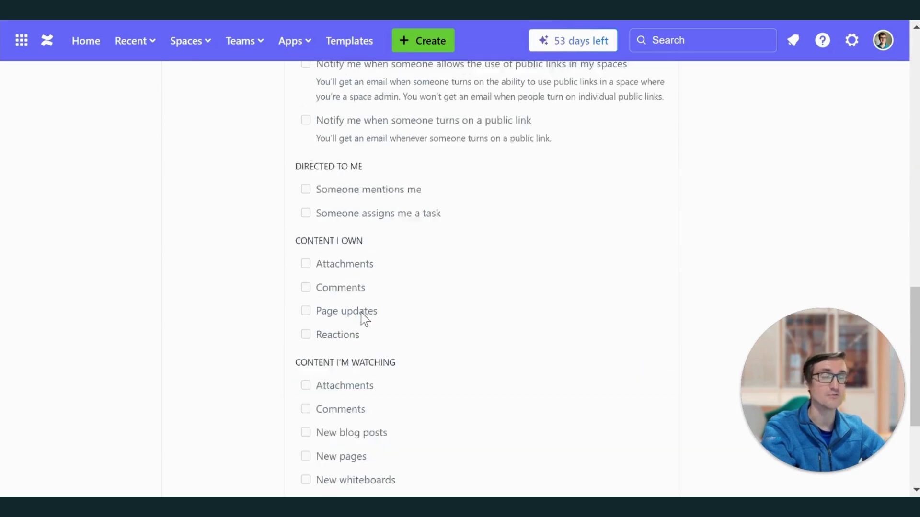
scroll(364, 318, "up", 10)
scroll(361, 330, "up", 10)
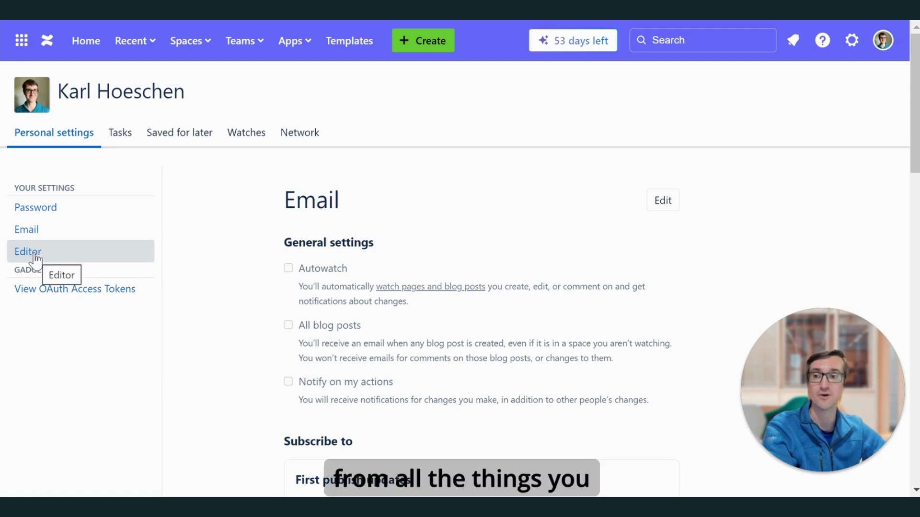
left_click(51, 257)
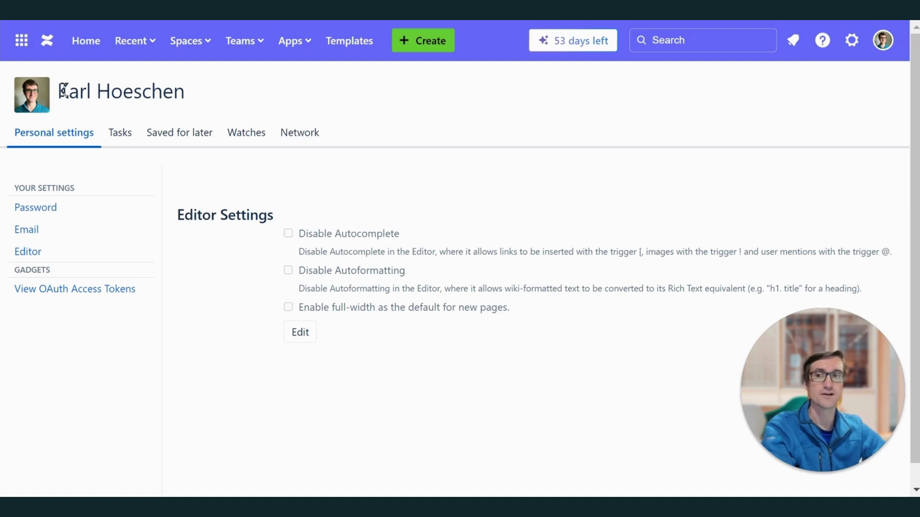
View the Saved for later tab, then the Network tab showing no follows or followers
left_click(158, 140)
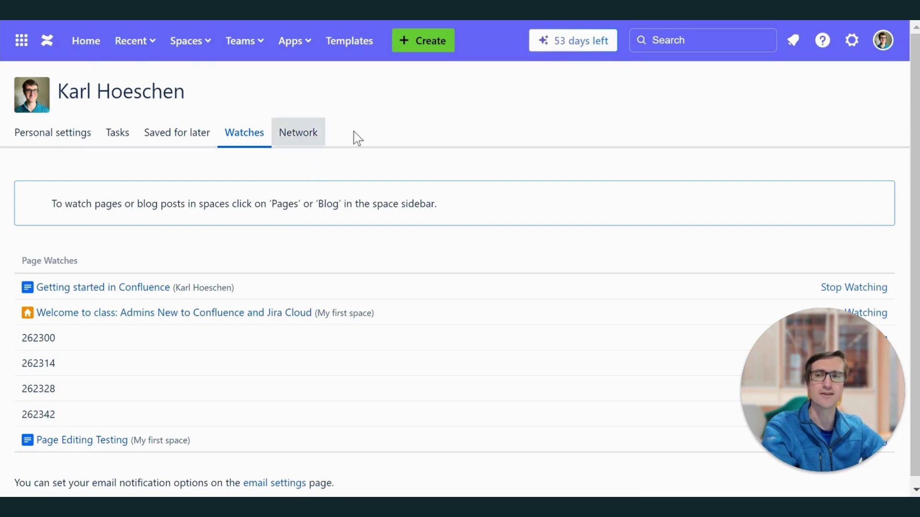
left_click(318, 139)
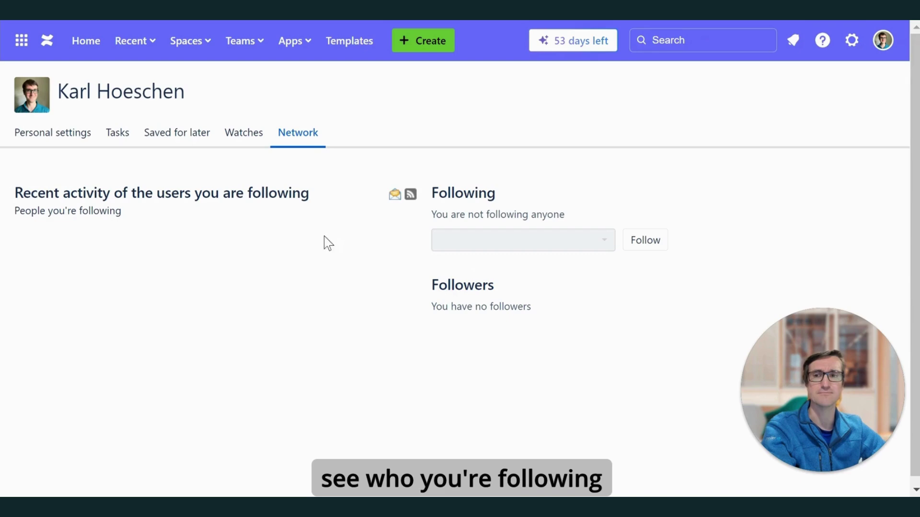